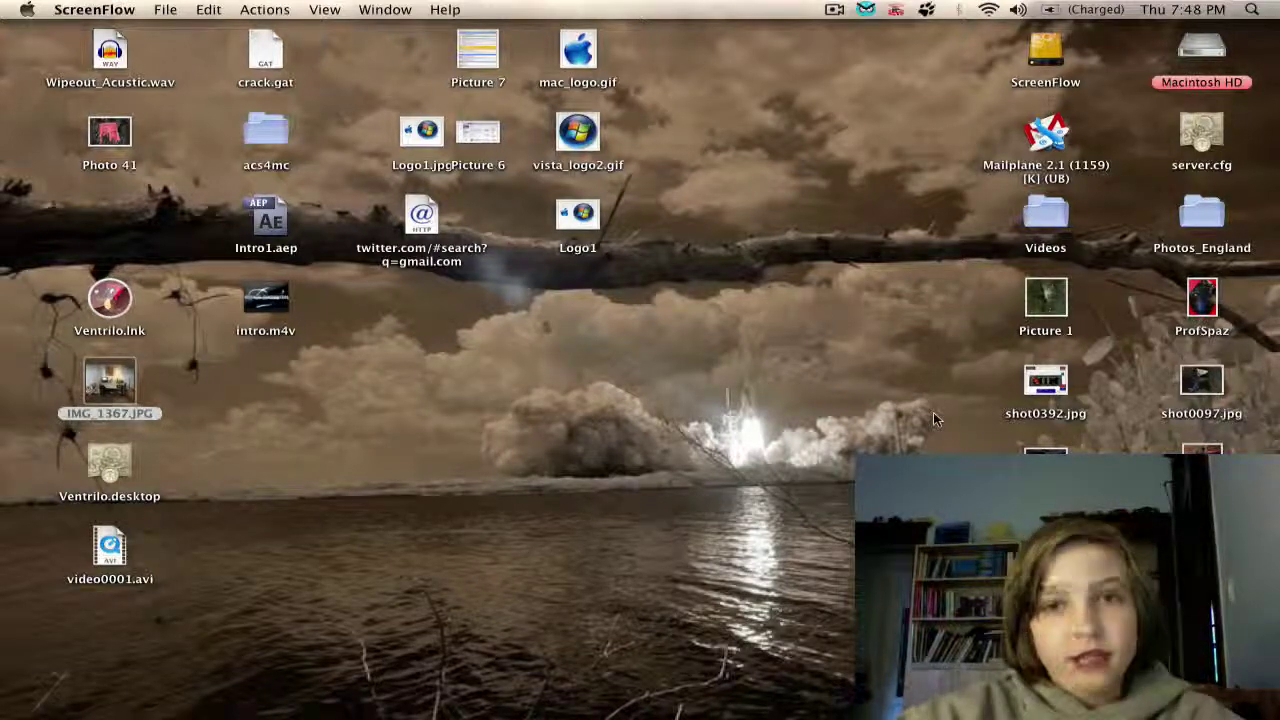
Step: Open the Applications folder in Finder through the Quicksilver launcher
{"action": "key", "text": "ctrl+space"}
{"action": "type", "text": "ap"}
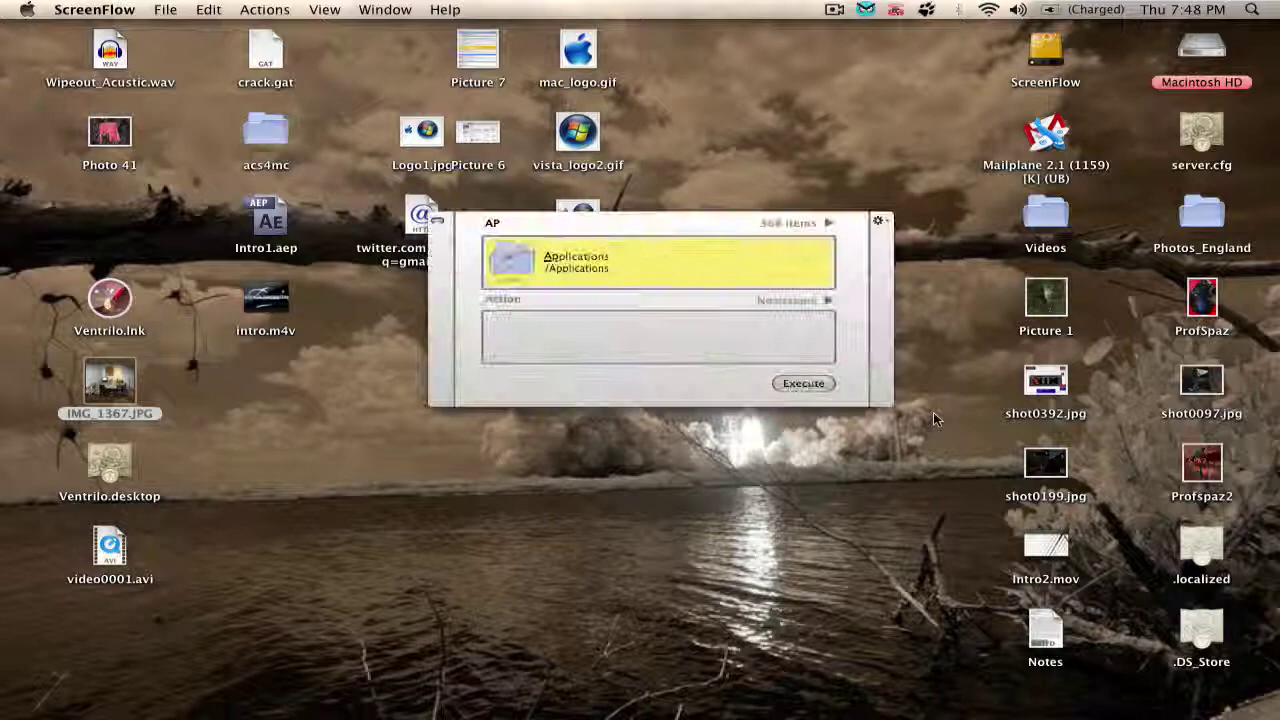
{"action": "type", "text": "plications"}
{"action": "key", "text": "Return"}
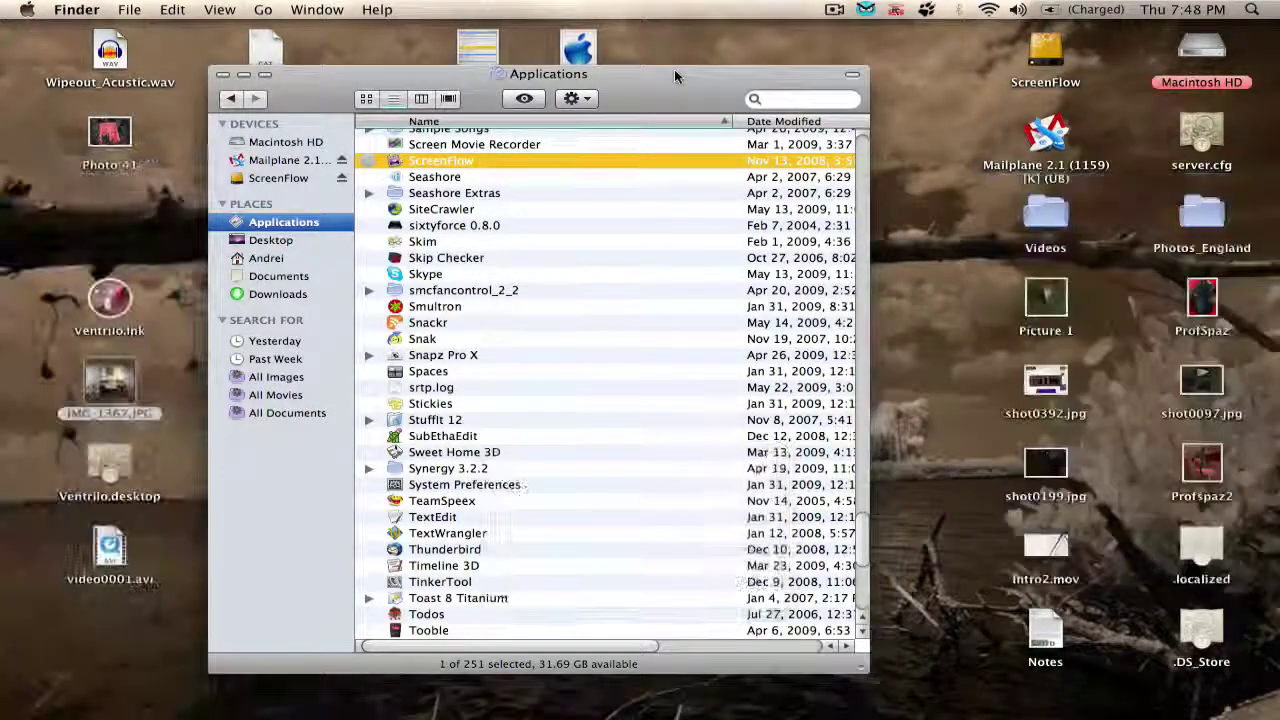
Step: Launch Network Utility from the Utilities folder
{"action": "scroll", "coordinate": [477, 341], "scroll_direction": "down", "scroll_amount": 10}
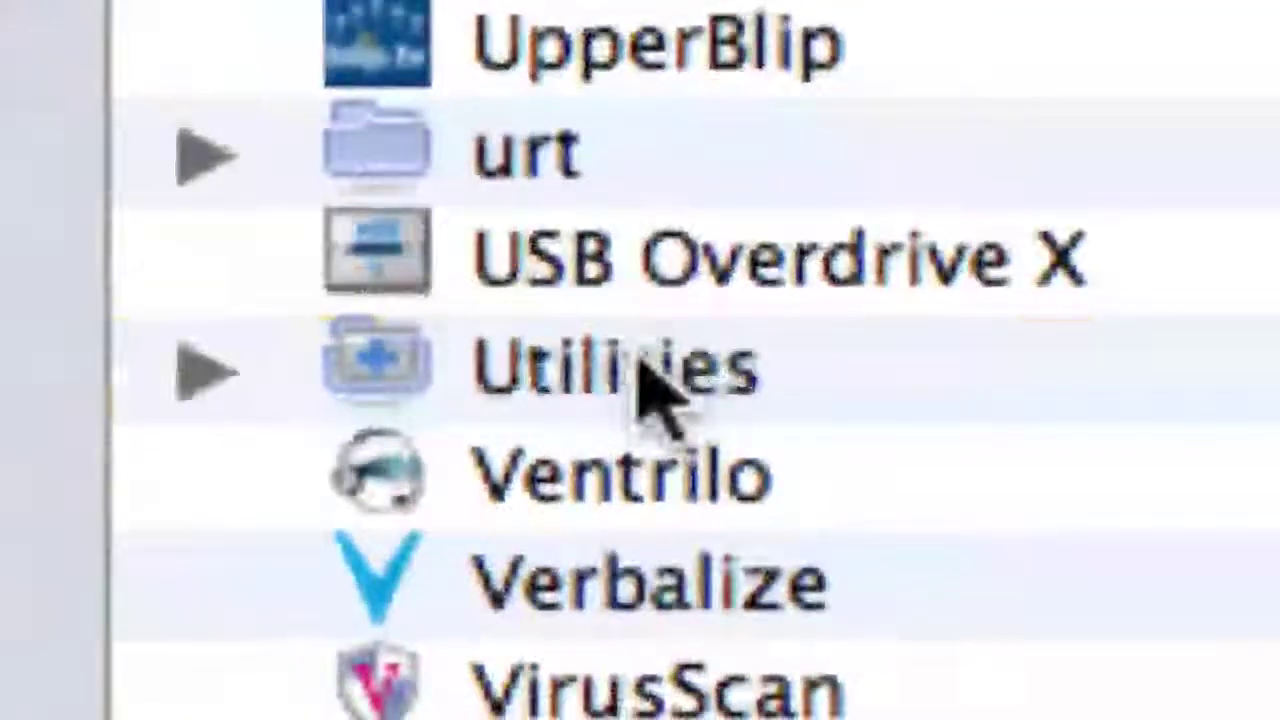
{"action": "double_click", "coordinate": [645, 378]}
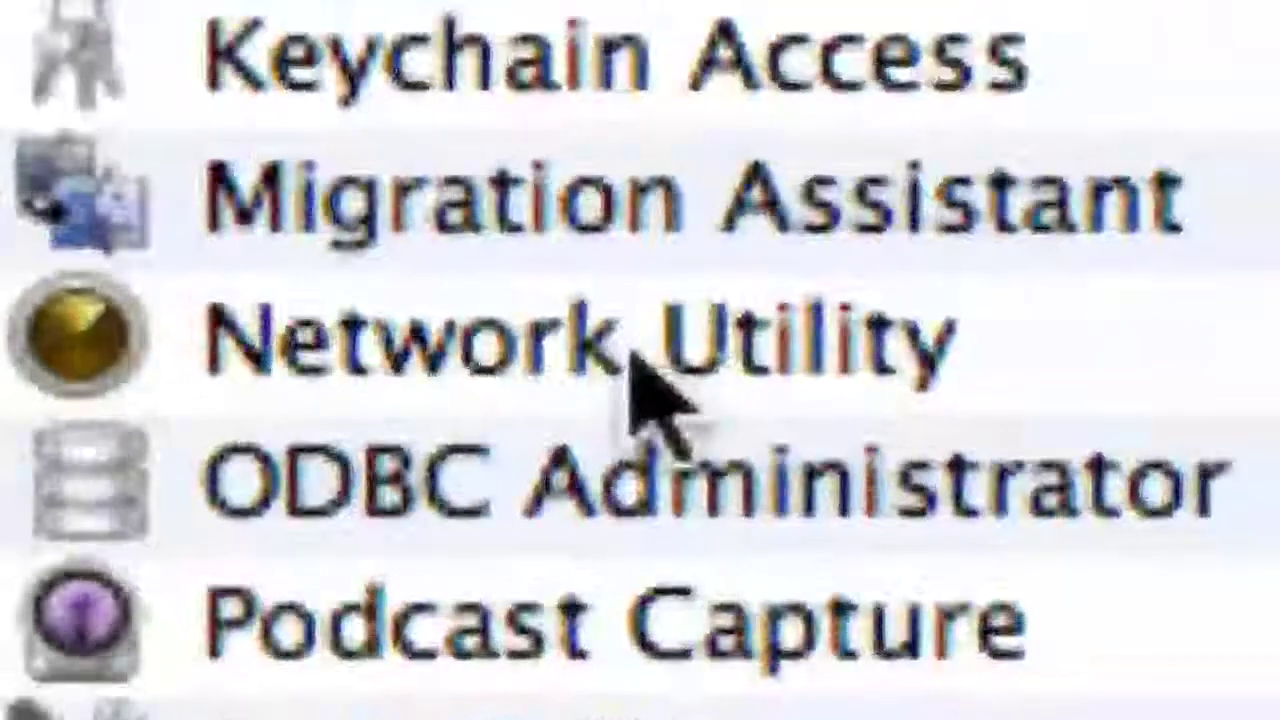
{"action": "double_click", "coordinate": [634, 358]}
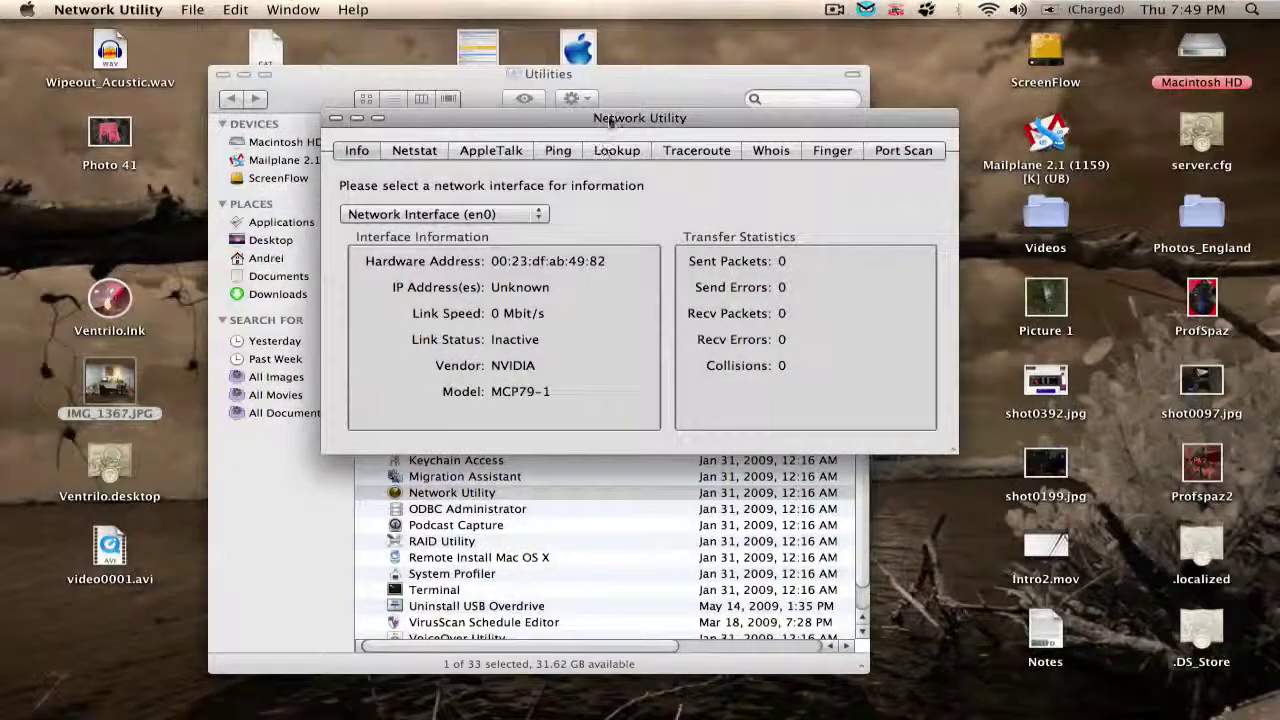
Step: Shift the Network Utility window left and view the Netstat and AppleTalk sections
{"action": "left_click_drag", "start_coordinate": [600, 163], "coordinate": [530, 149]}
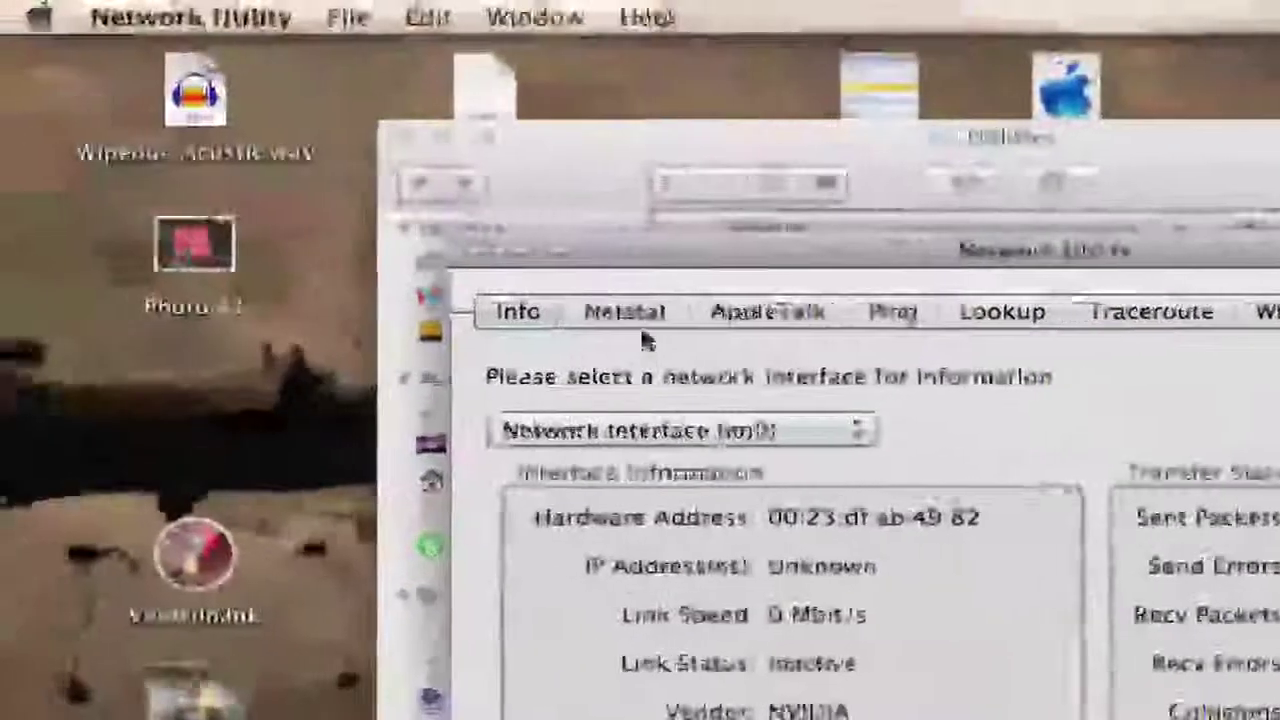
{"action": "left_click", "coordinate": [638, 326]}
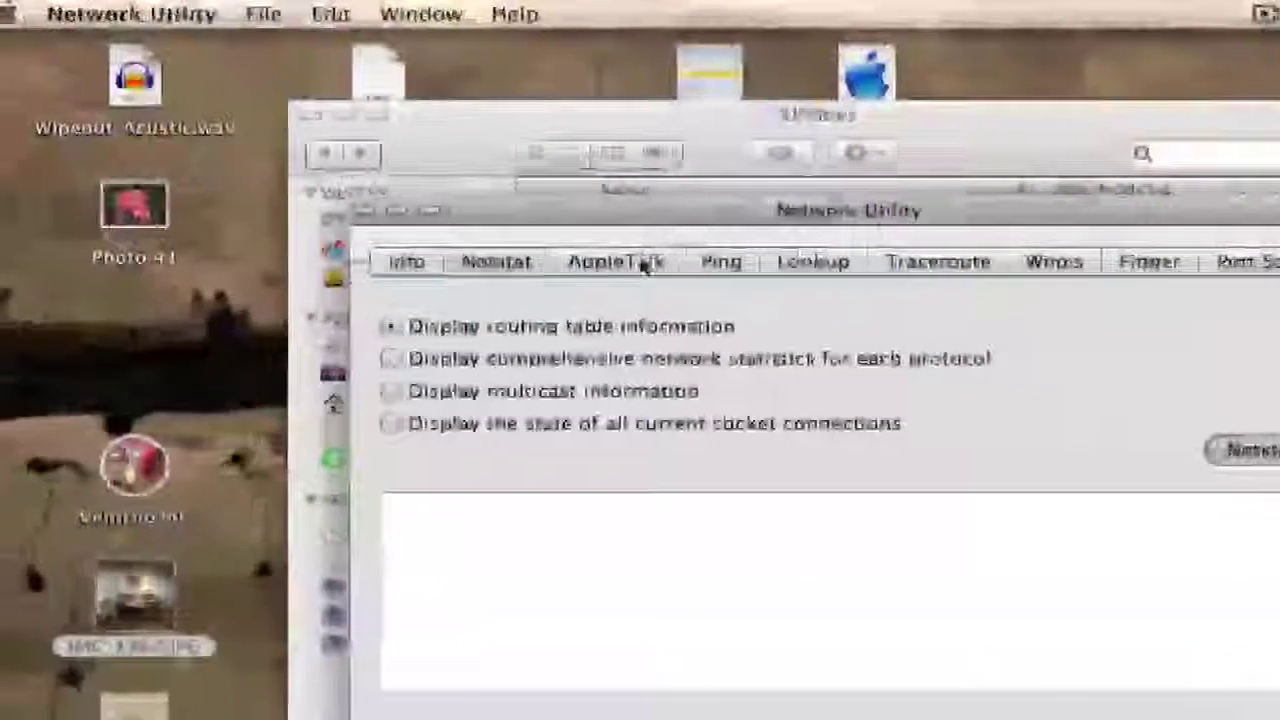
{"action": "left_click", "coordinate": [381, 92]}
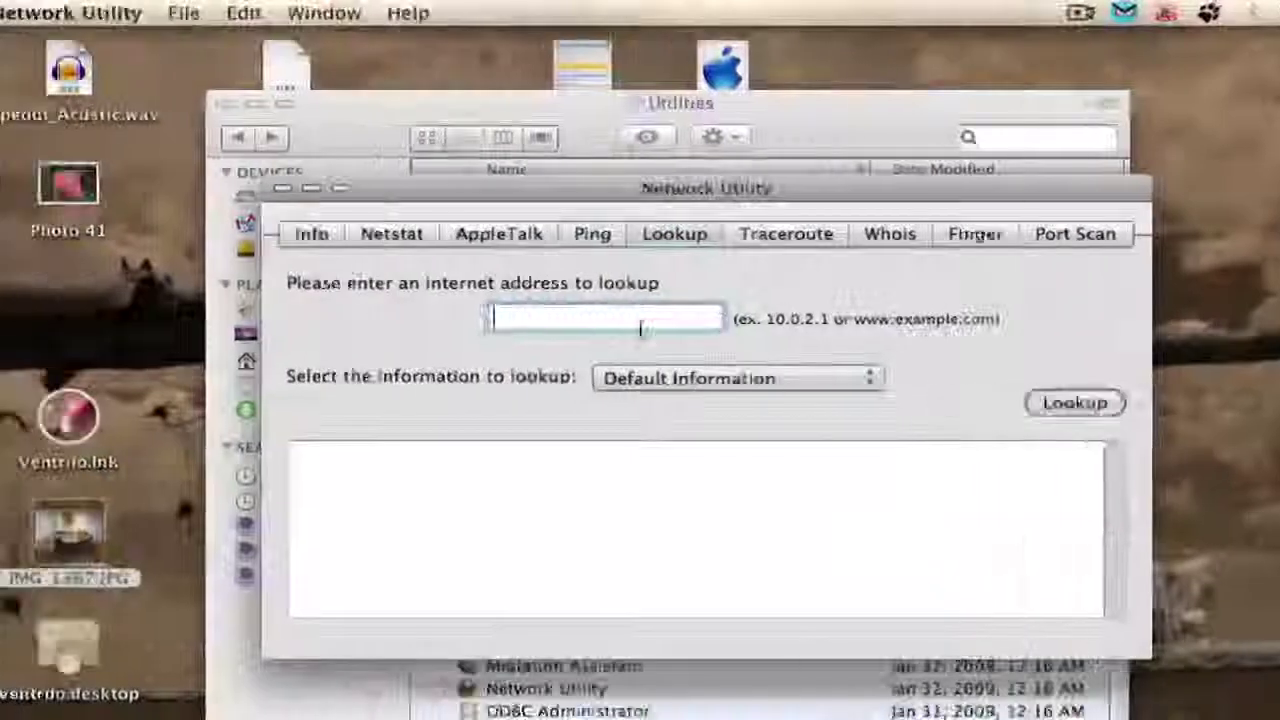
Step: Run a Lookup and then a Traceroute for google.com
{"action": "type", "text": "google.co"}
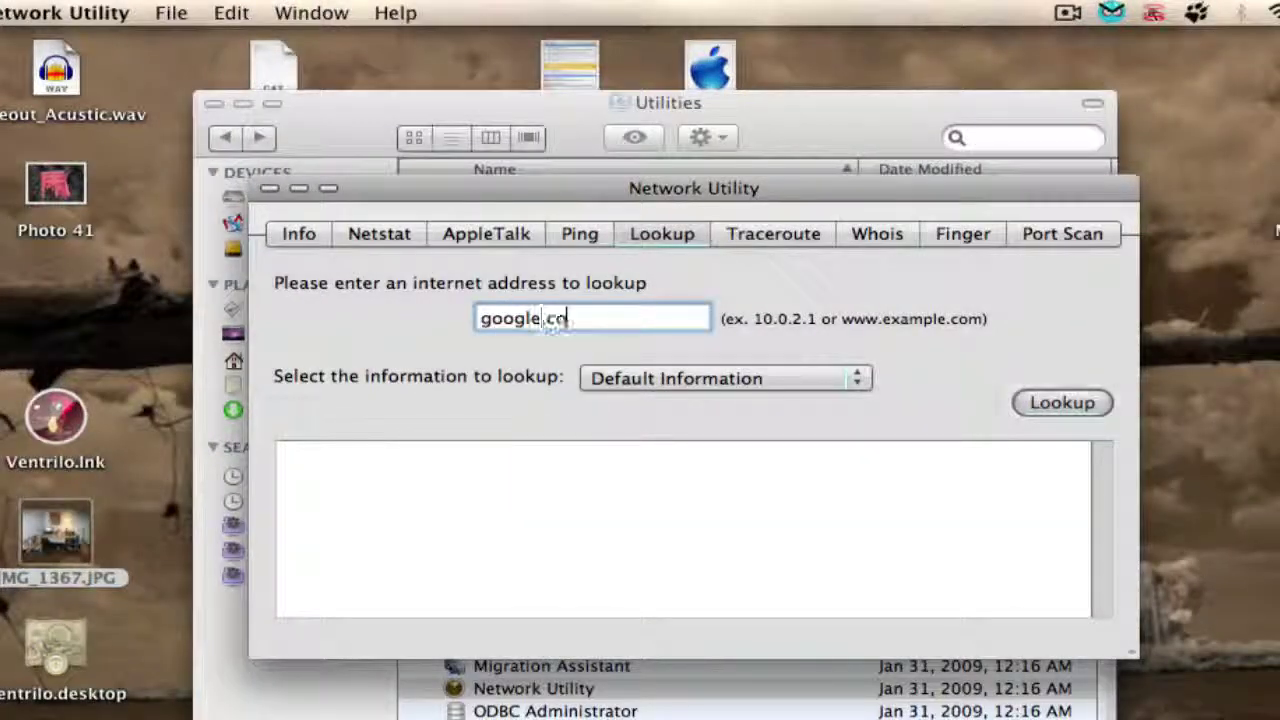
{"action": "type", "text": "m"}
{"action": "key", "text": "Return"}
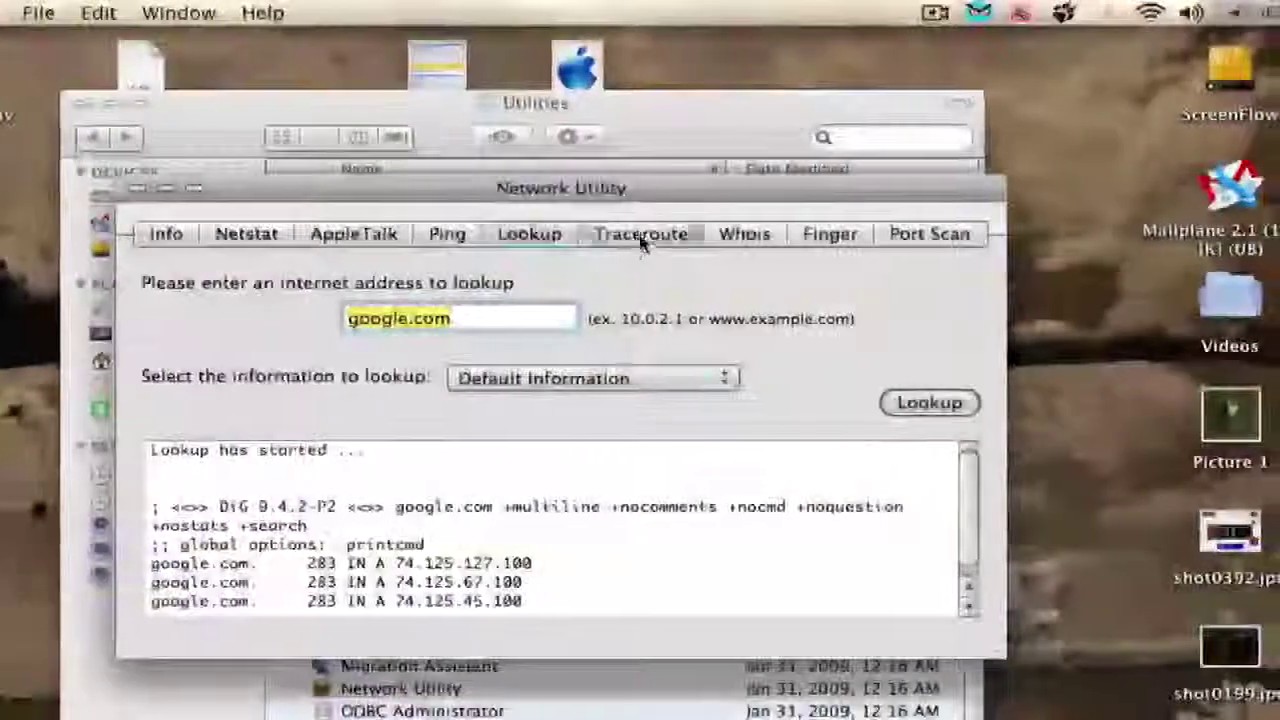
{"action": "left_click", "coordinate": [640, 236]}
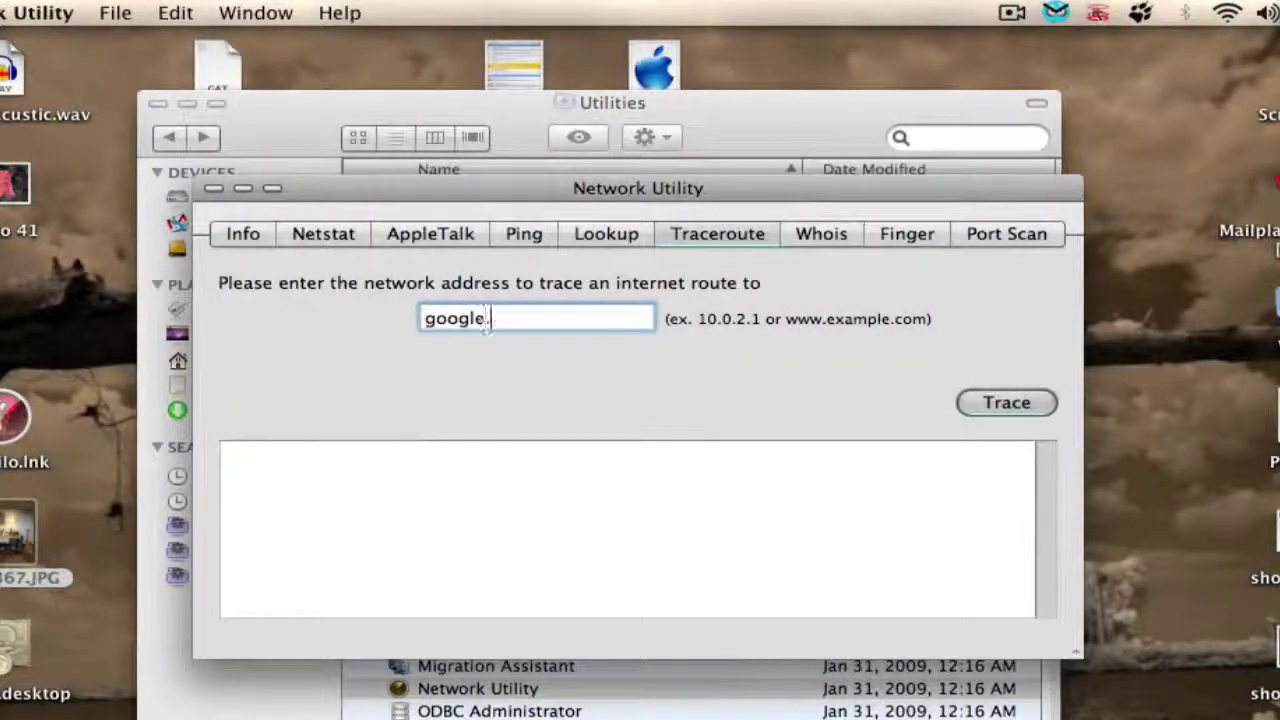
{"action": "type", "text": "google.com"}
{"action": "key", "text": "Return"}
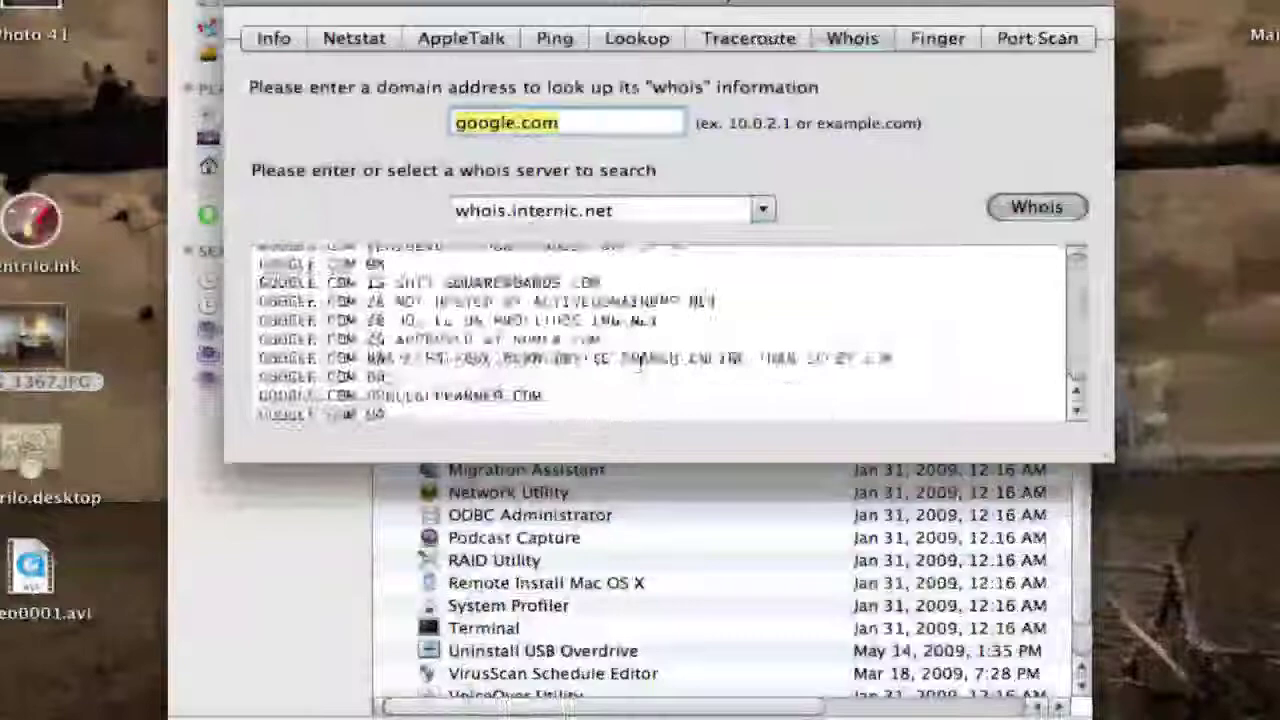
{"action": "scroll", "coordinate": [642, 365], "scroll_direction": "down", "scroll_amount": 5}
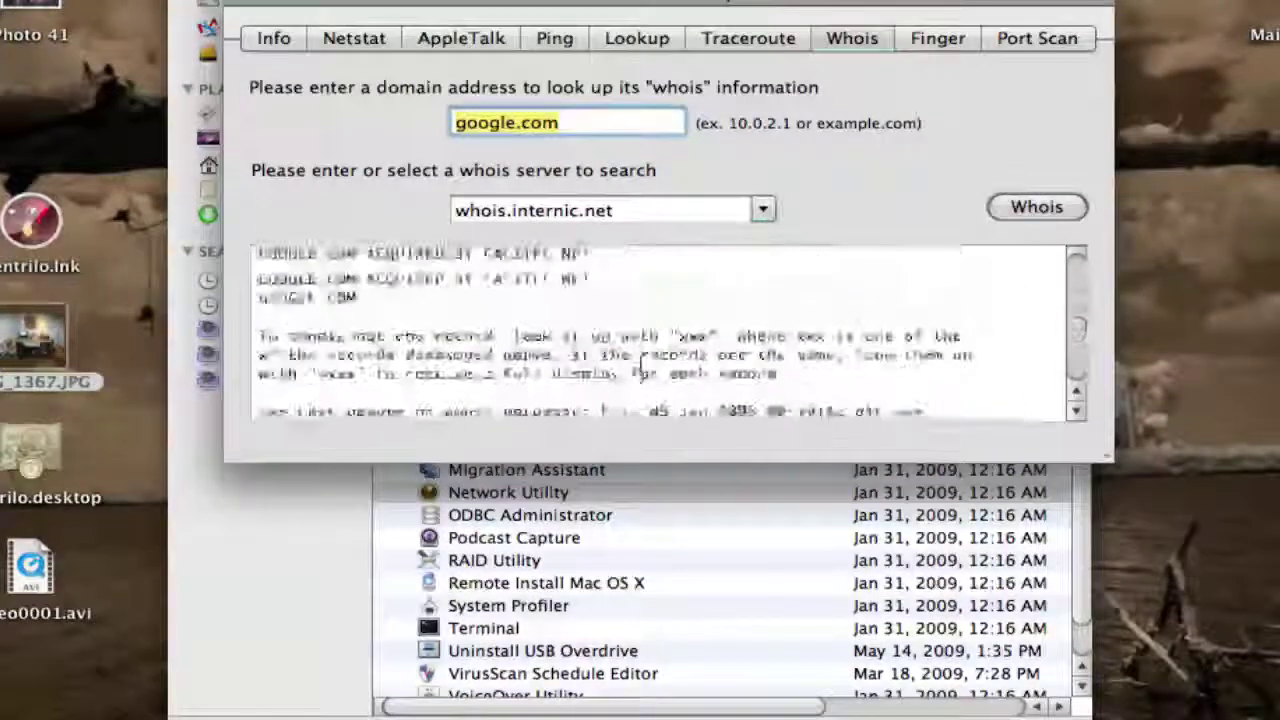
Step: Scroll through the google.com whois results from whois.internic.net
{"action": "scroll", "coordinate": [645, 368], "scroll_direction": "up", "scroll_amount": 8}
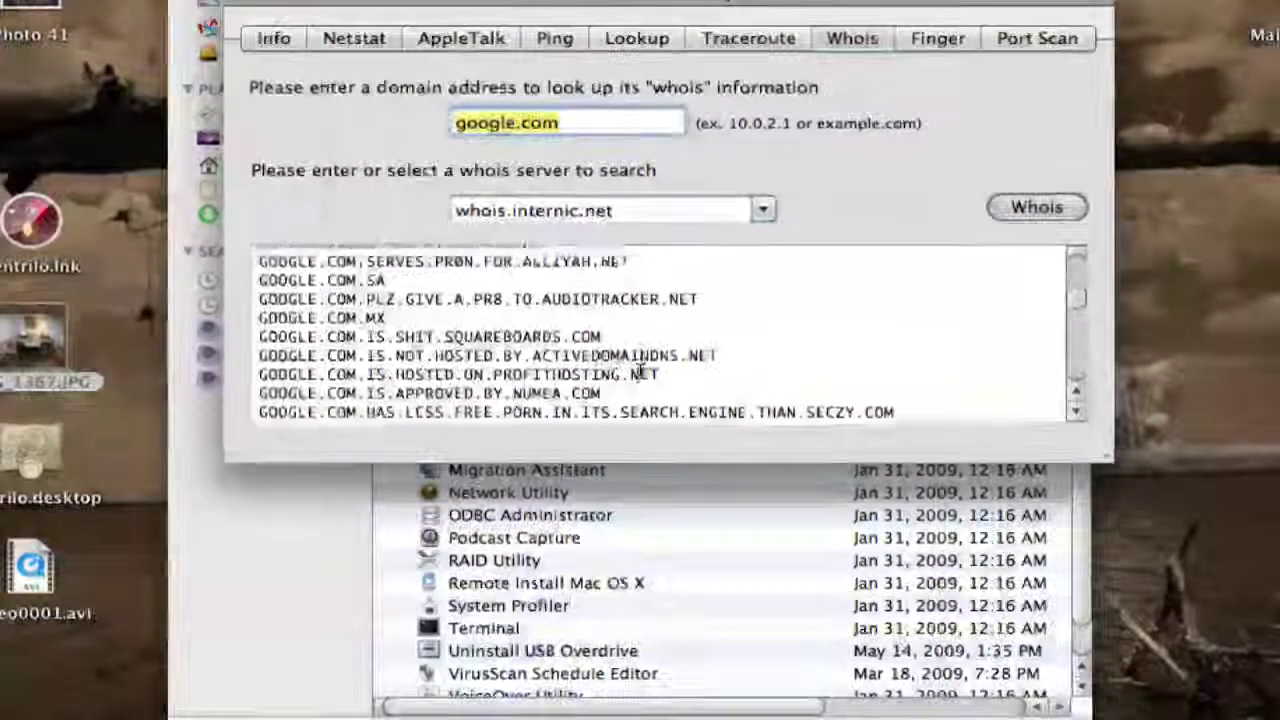
{"action": "scroll", "coordinate": [641, 362], "scroll_direction": "up", "scroll_amount": 3}
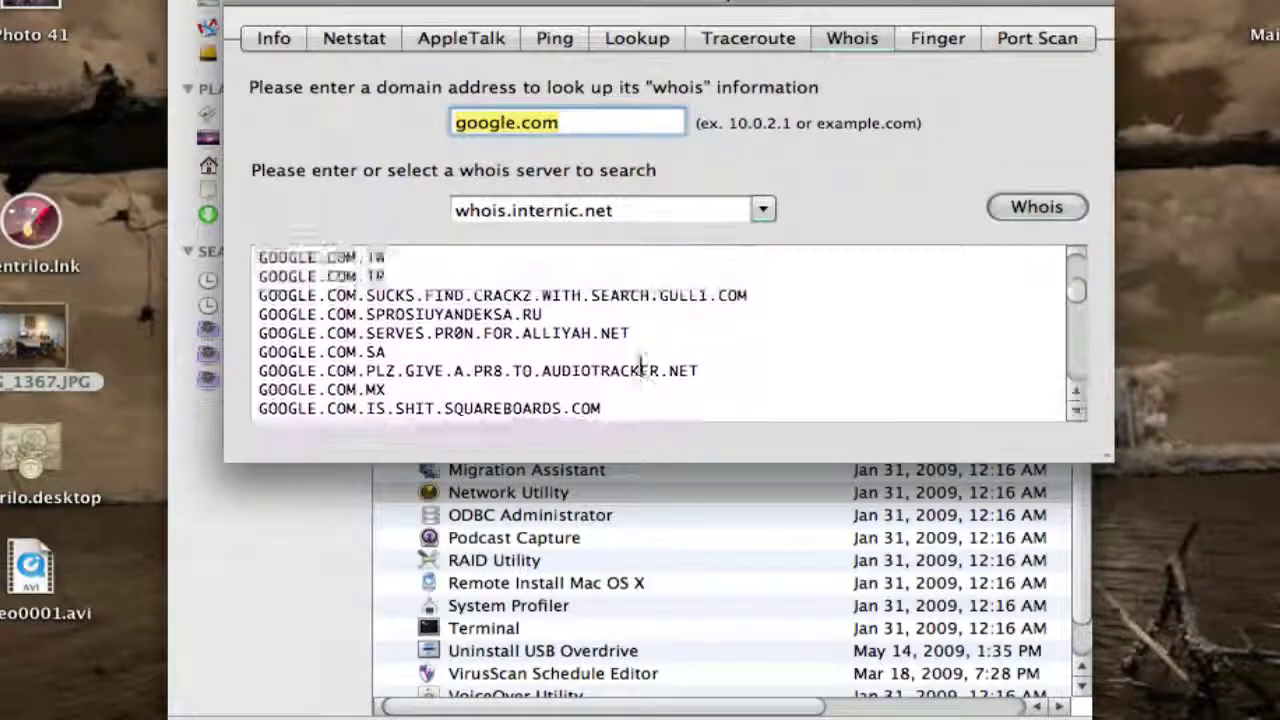
{"action": "scroll", "coordinate": [641, 363], "scroll_direction": "up", "scroll_amount": 1}
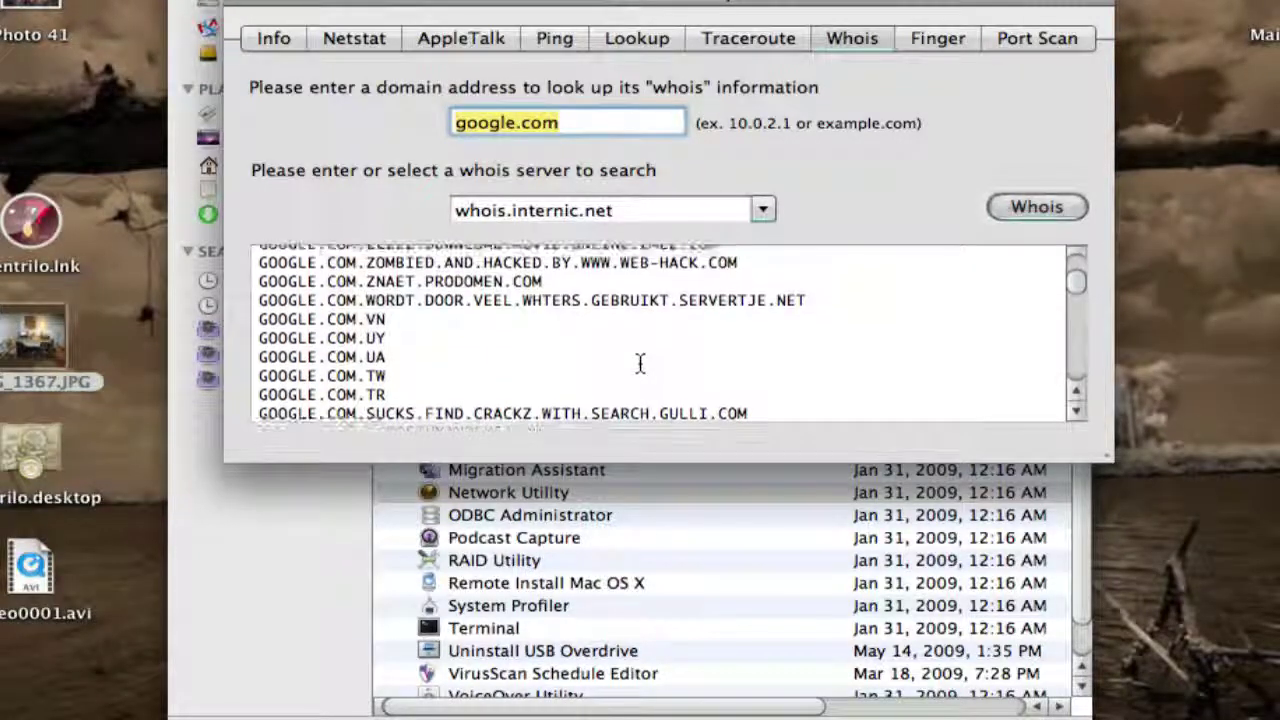
{"action": "scroll", "coordinate": [641, 363], "scroll_direction": "up", "scroll_amount": 5}
{"action": "scroll", "coordinate": [641, 363], "scroll_direction": "down", "scroll_amount": 1}
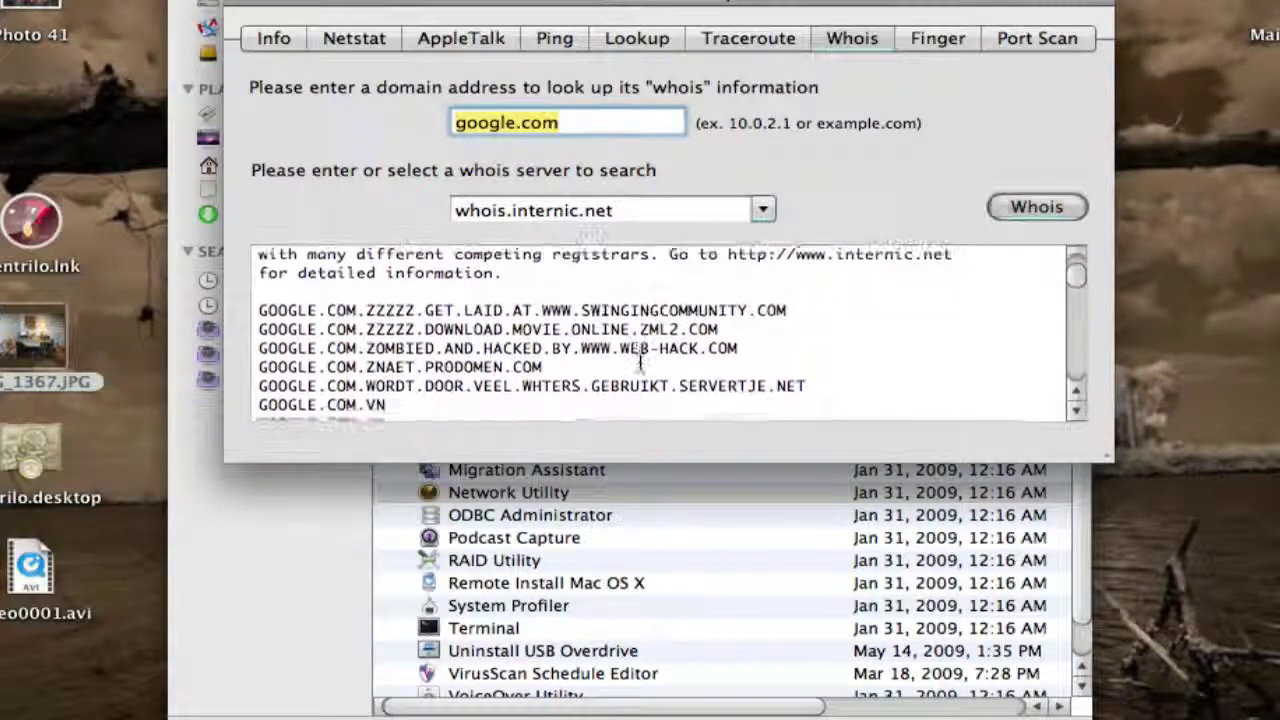
{"action": "scroll", "coordinate": [641, 363], "scroll_direction": "up", "scroll_amount": 4}
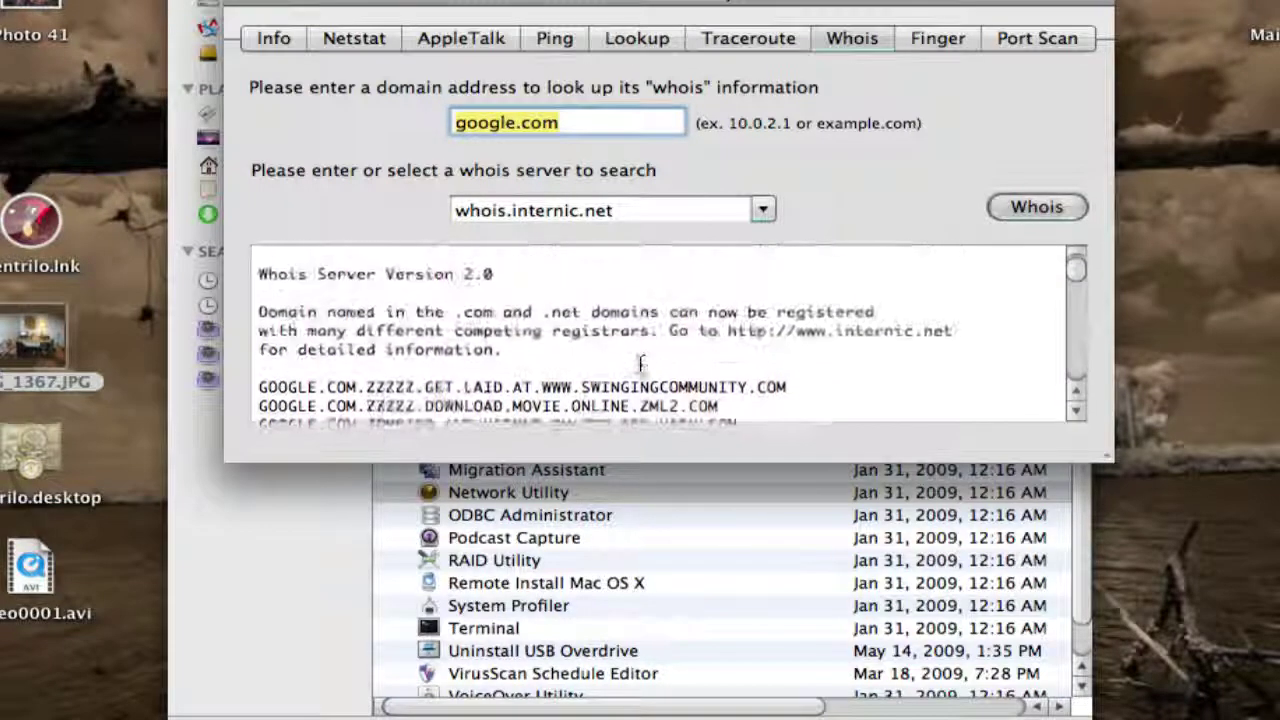
{"action": "scroll", "coordinate": [641, 363], "scroll_direction": "down", "scroll_amount": 10}
{"action": "scroll", "coordinate": [641, 363], "scroll_direction": "down", "scroll_amount": 10}
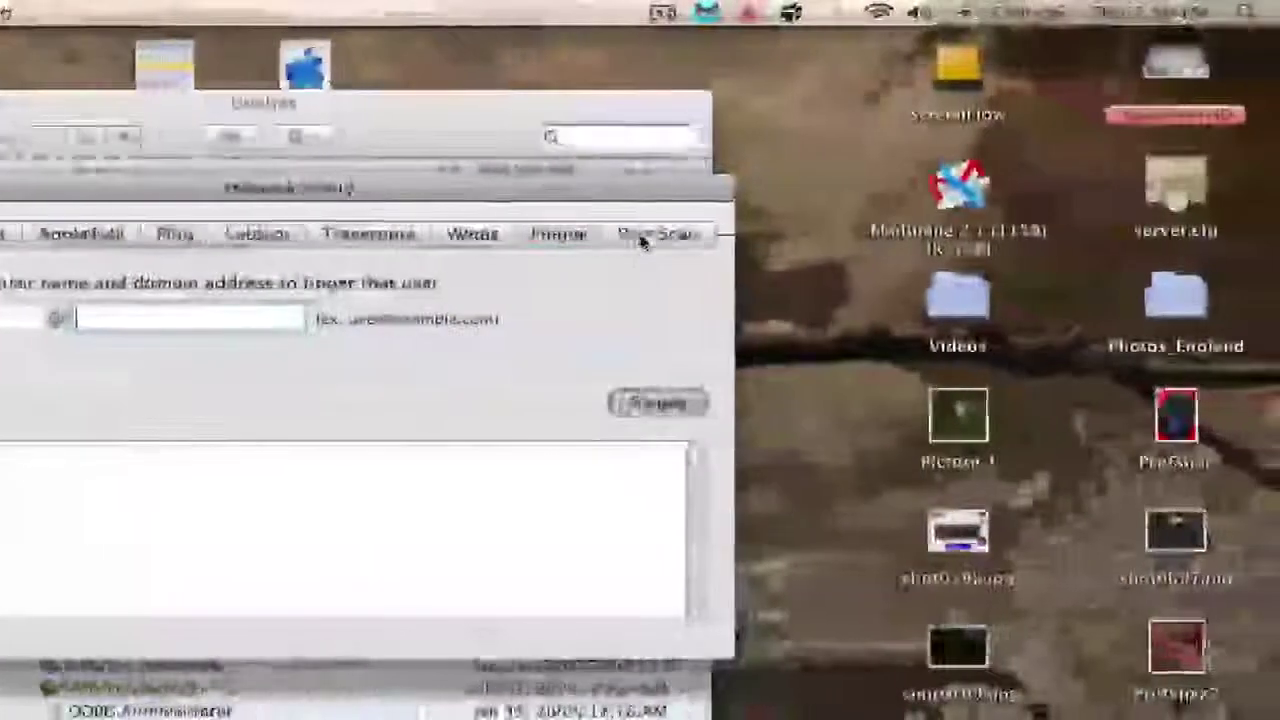
Step: Port-scan 192.168.1.1, then close Network Utility
{"action": "left_click", "coordinate": [645, 240]}
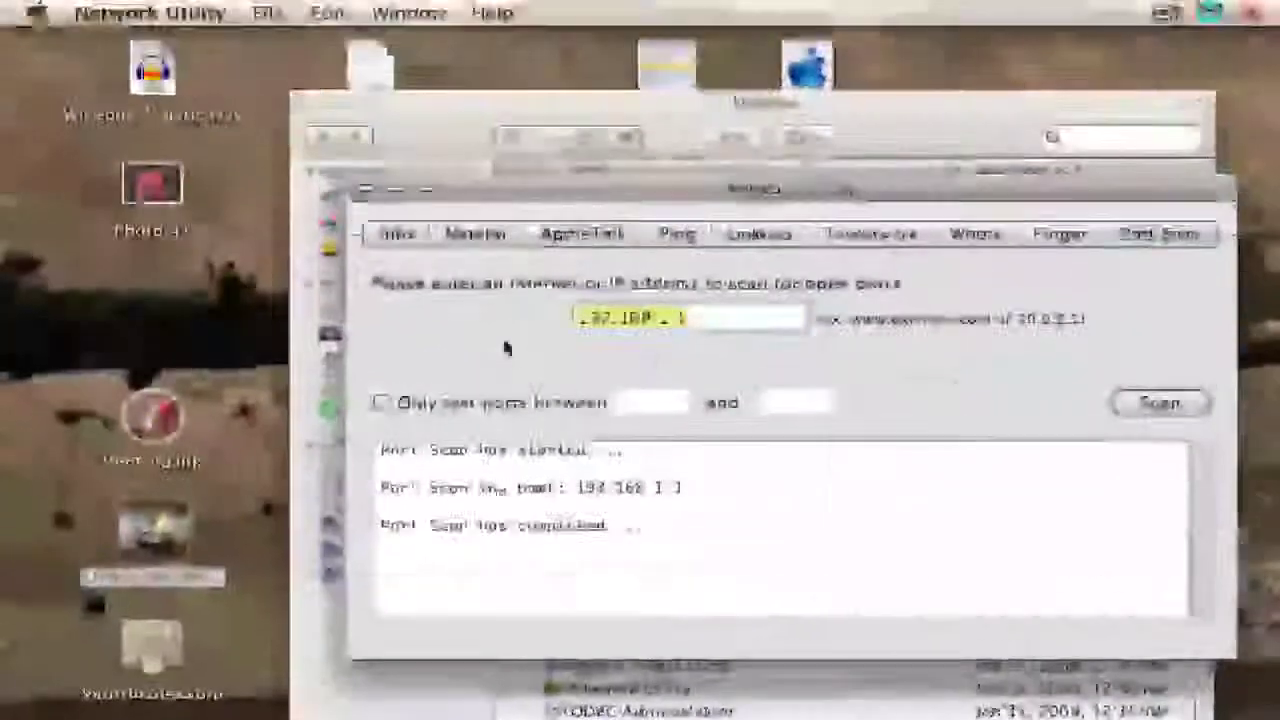
{"action": "left_click", "coordinate": [367, 191]}
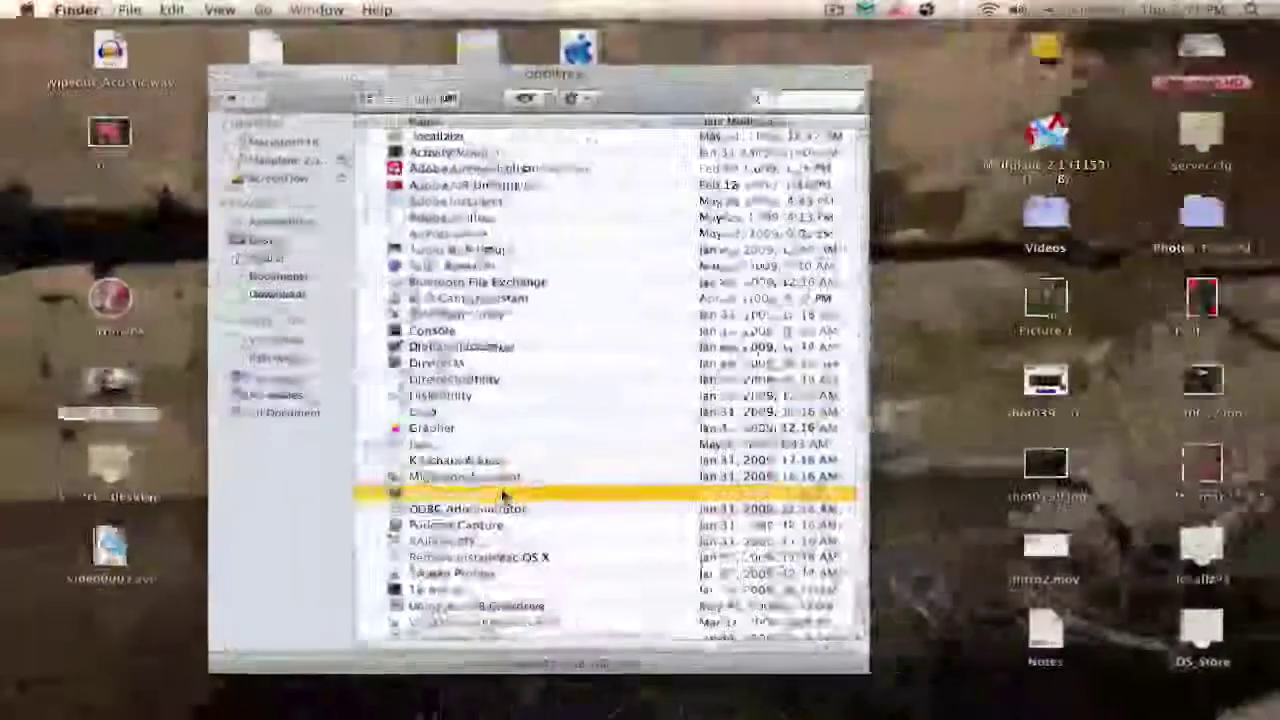
Step: Launch Firefox from the Quicksilver launcher
{"action": "key", "text": "ctrl+space"}
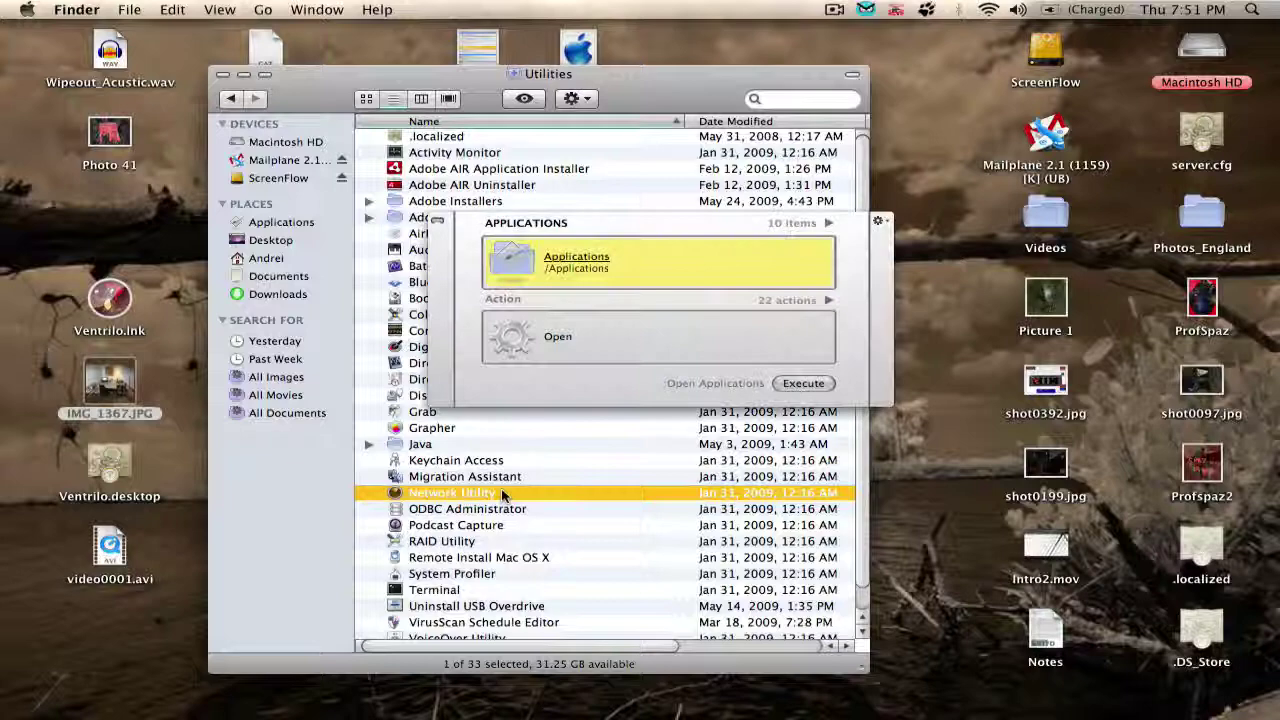
{"action": "key", "text": "Return"}
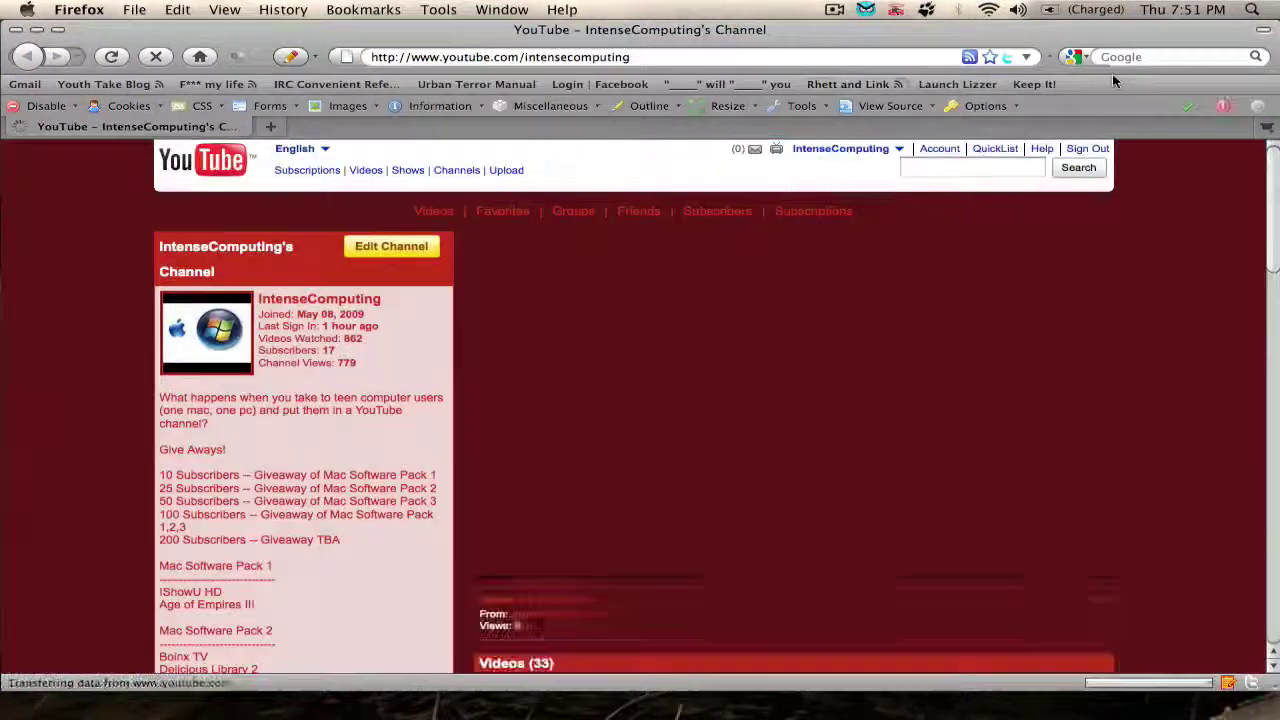
Step: Search Google for 'How fast is my internet?' and open Speedtest.net
{"action": "left_click", "coordinate": [1140, 57]}
{"action": "type", "text": "Ho"}
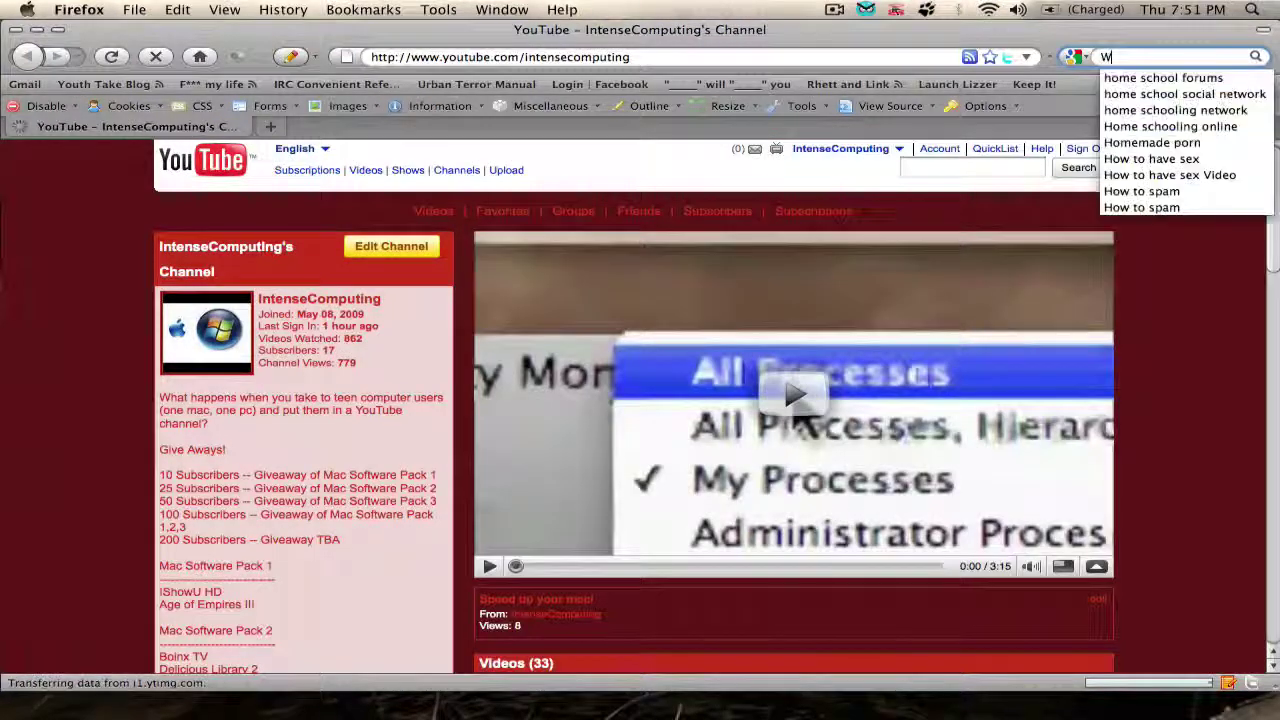
{"action": "type", "text": "w fast is my internet?"}
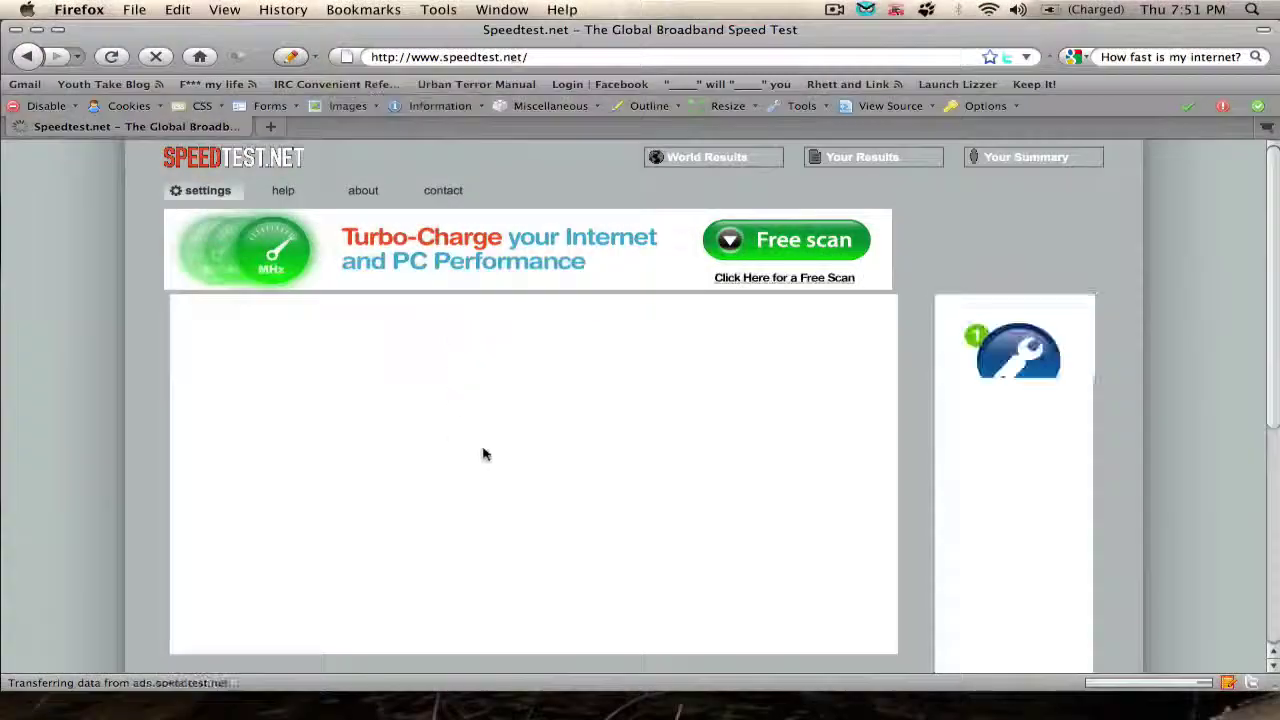
{"action": "scroll", "coordinate": [488, 457], "scroll_direction": "down", "scroll_amount": 3}
{"action": "scroll", "coordinate": [488, 457], "scroll_direction": "up", "scroll_amount": 2}
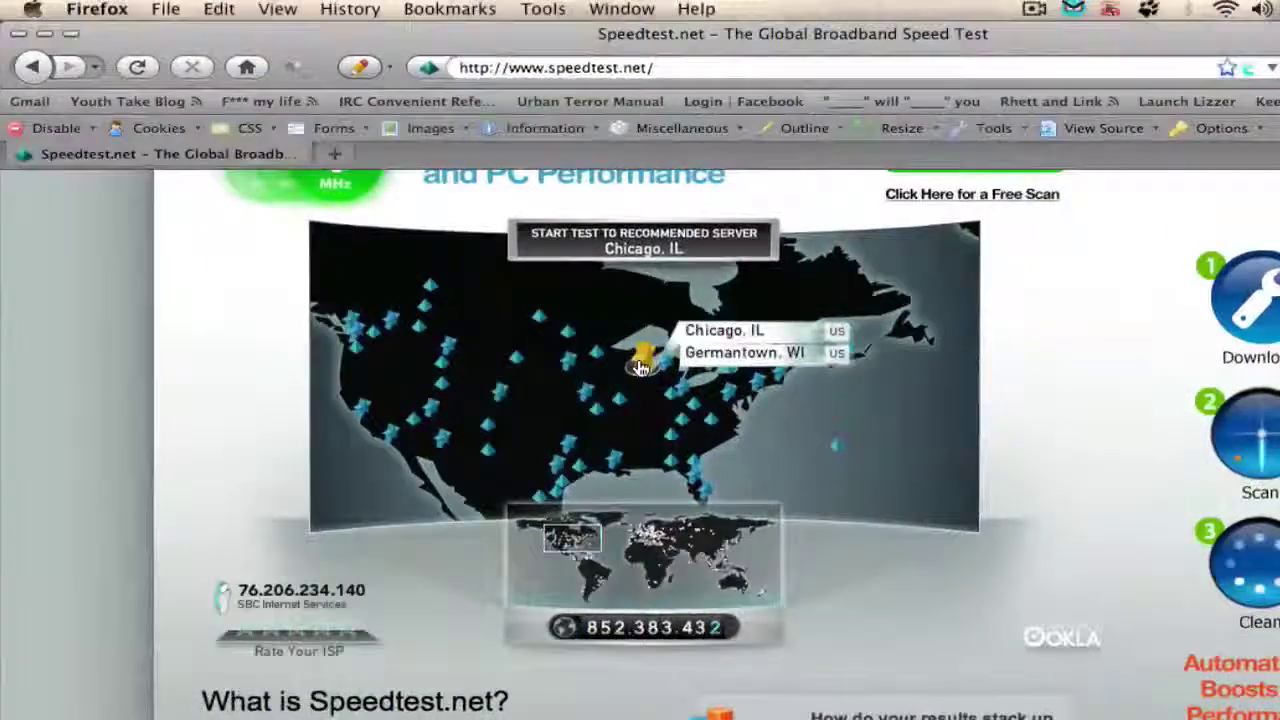
Step: Test speed against the Chicago, IL server, getting 1.12 Mb/s down and 0.18 Mb/s up
{"action": "left_click", "coordinate": [630, 350]}
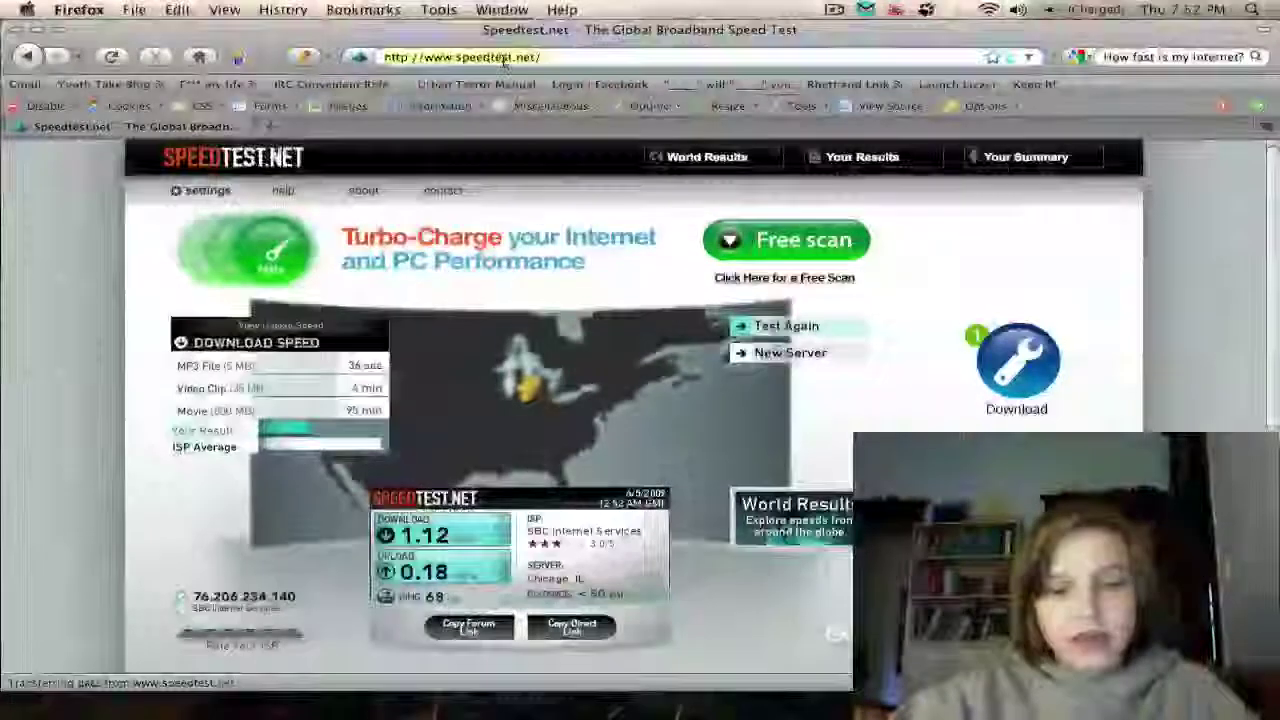
Step: Enter 'yo' in the address bar to bring up YouTube suggestions
{"action": "left_click", "coordinate": [504, 57]}
{"action": "type", "text": "youtube.com/"}
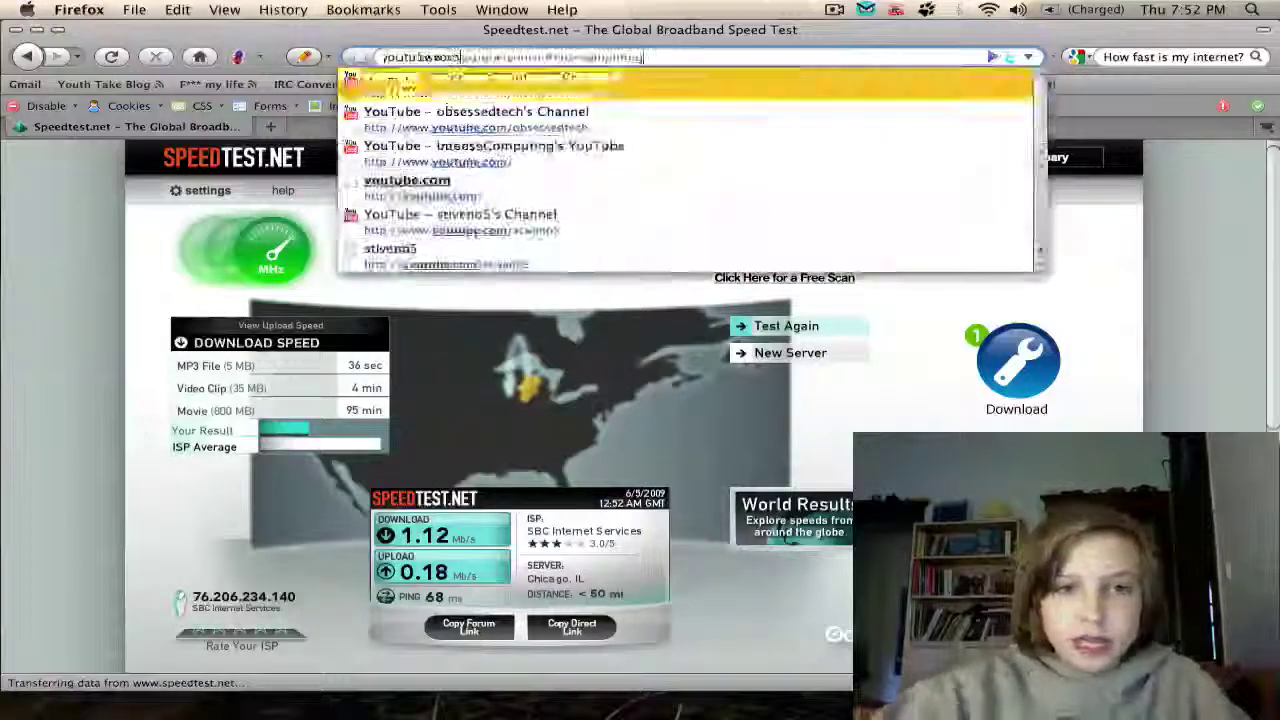